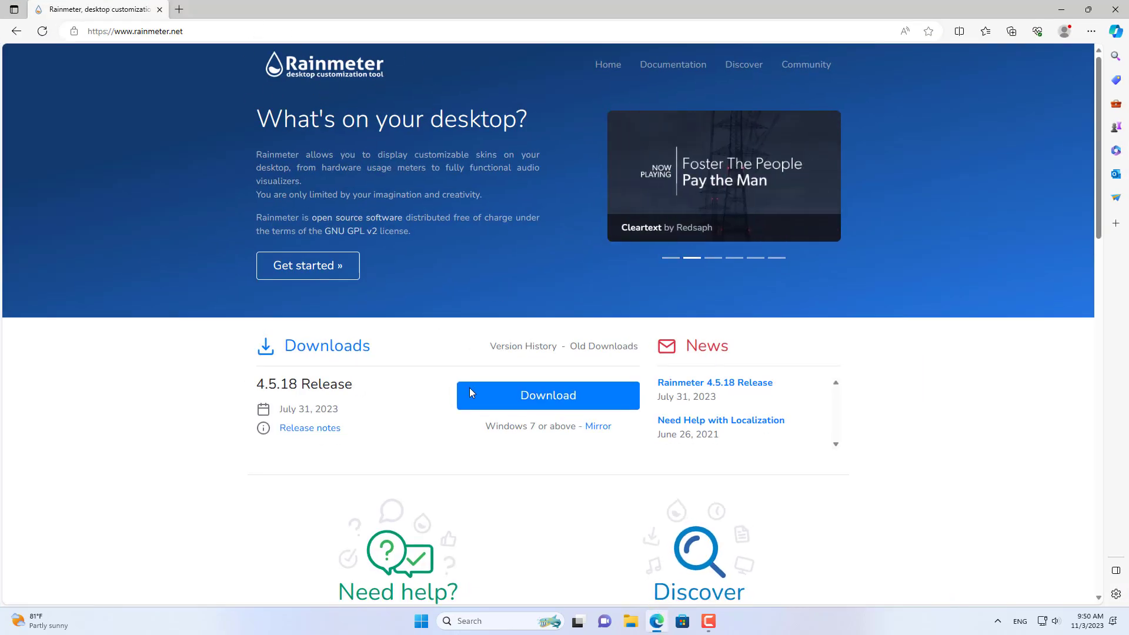
Download the Rainmeter 4.5.18 installer from rainmeter.net in Edge and run it
{"action": "left_click", "coordinate": [539, 398]}
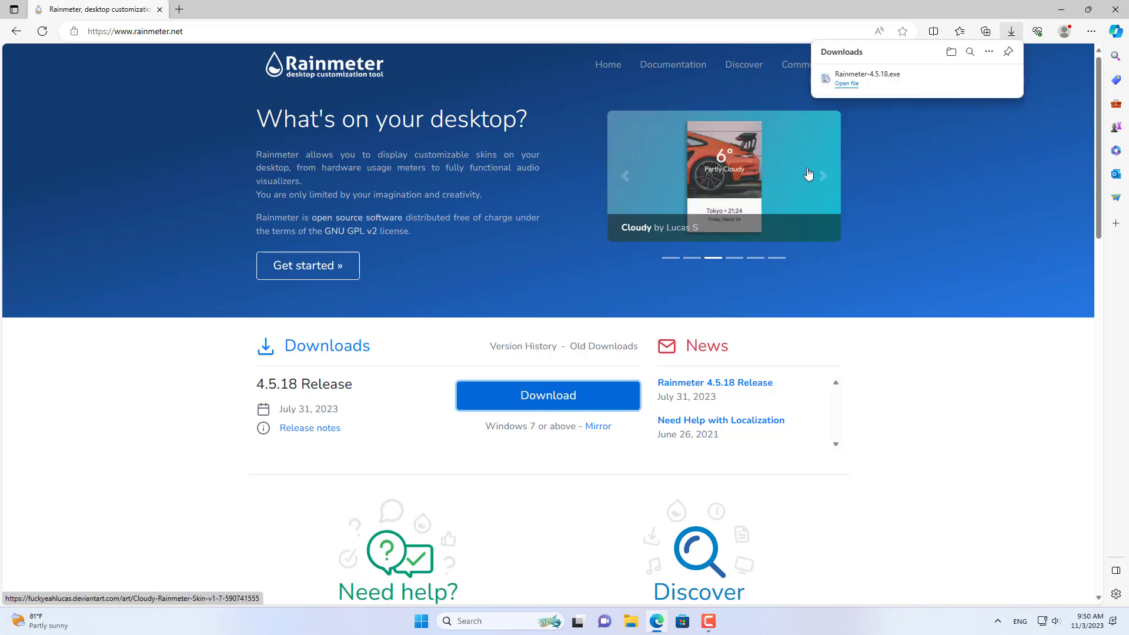
{"action": "left_click", "coordinate": [849, 83]}
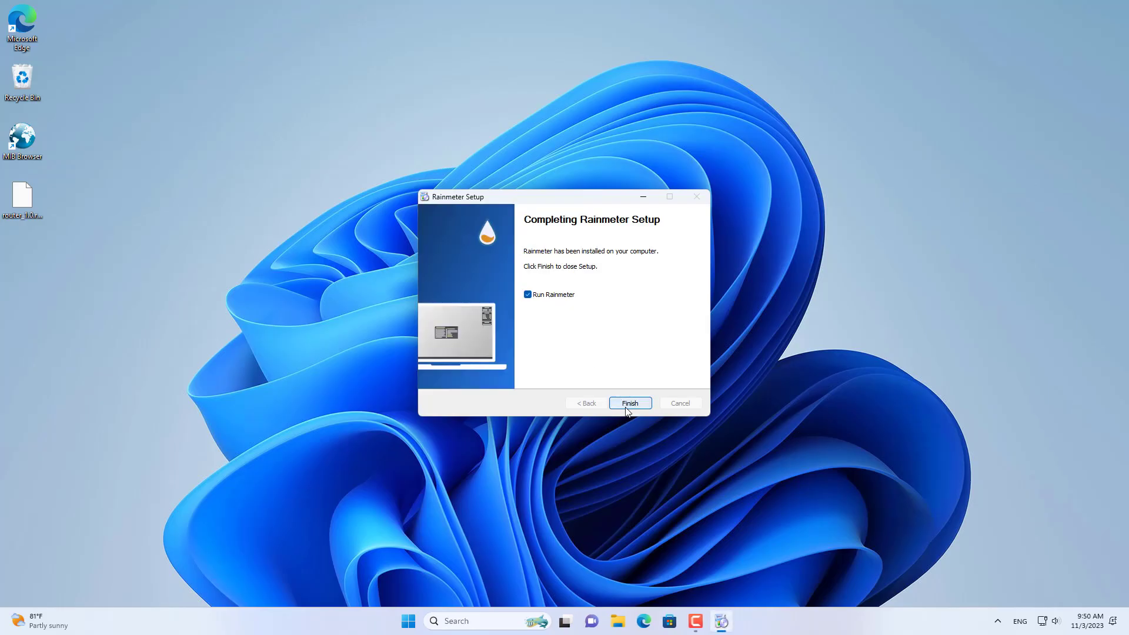
Finish Rainmeter setup and install the router_1.0.rmskin skin package
{"action": "left_click", "coordinate": [630, 403]}
{"action": "left_click", "coordinate": [998, 621]}
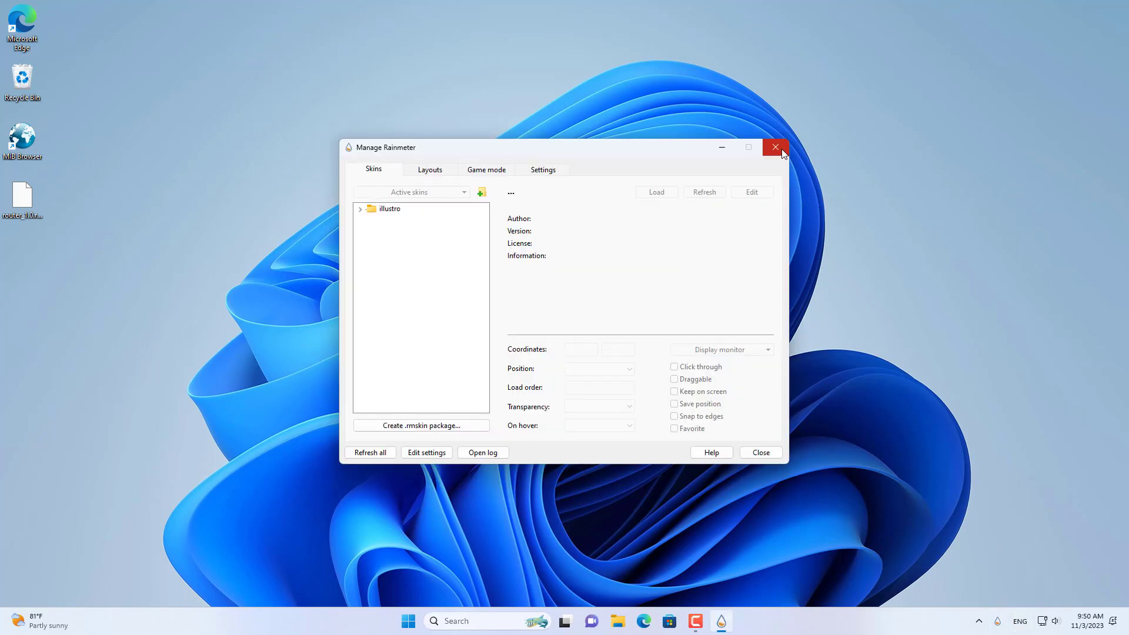
{"action": "left_click", "coordinate": [776, 147]}
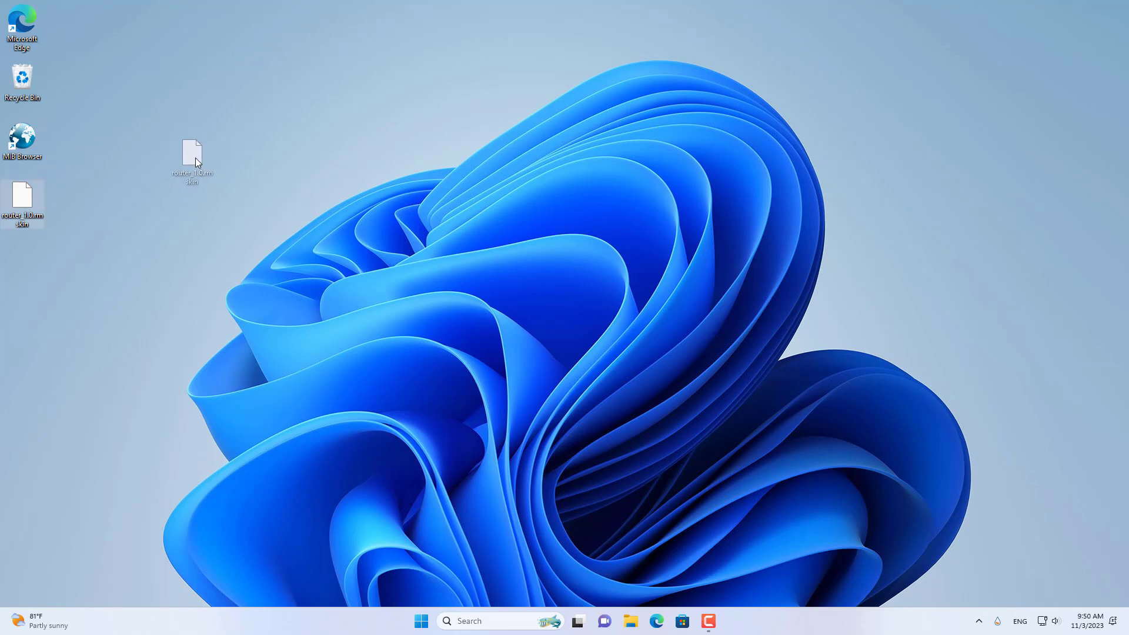
{"action": "left_click_drag", "start_coordinate": [195, 158], "coordinate": [195, 158]}
{"action": "double_click", "coordinate": [202, 143]}
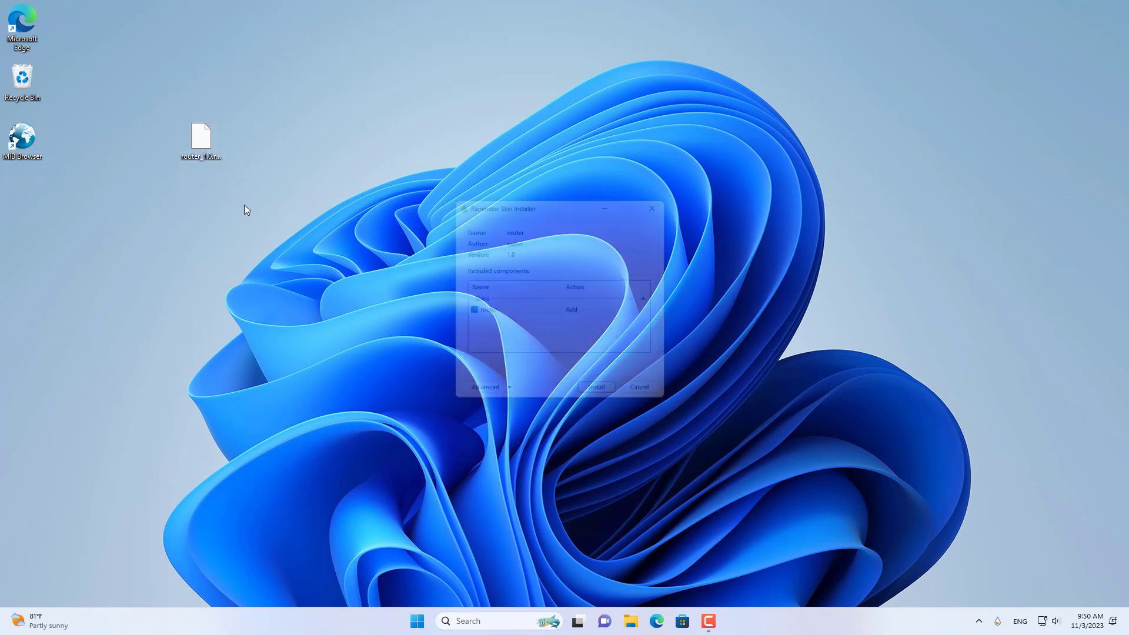
{"action": "left_click", "coordinate": [607, 401]}
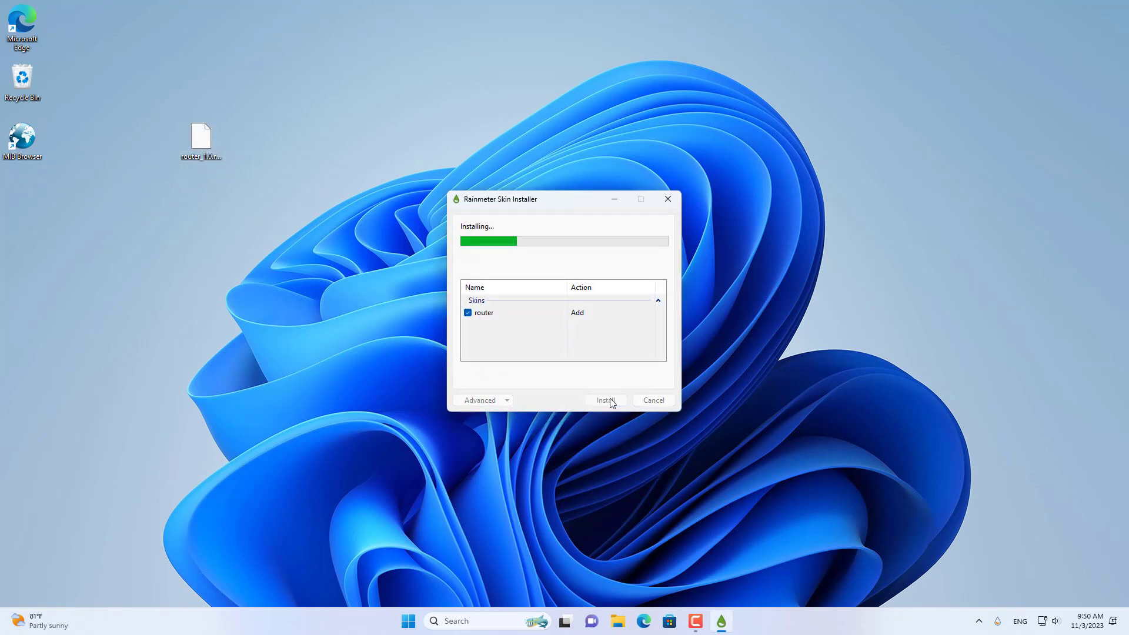
Load router.ini, move the Router widget to the upper right, and download SnmpGet
{"action": "left_click", "coordinate": [380, 225]}
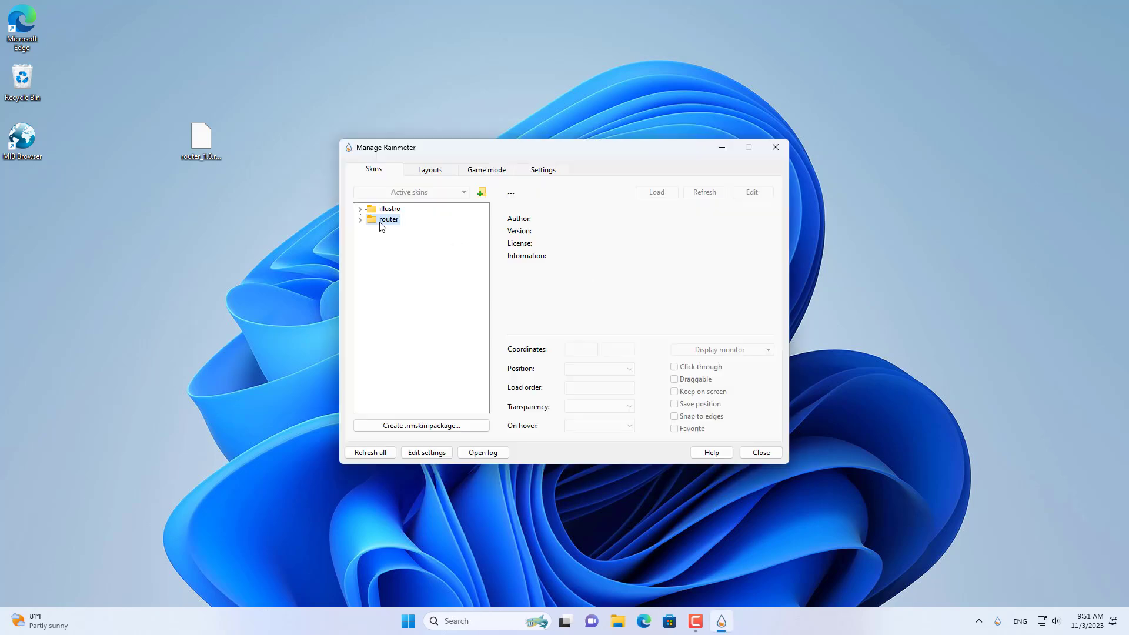
{"action": "left_click", "coordinate": [361, 221]}
{"action": "left_click", "coordinate": [407, 231]}
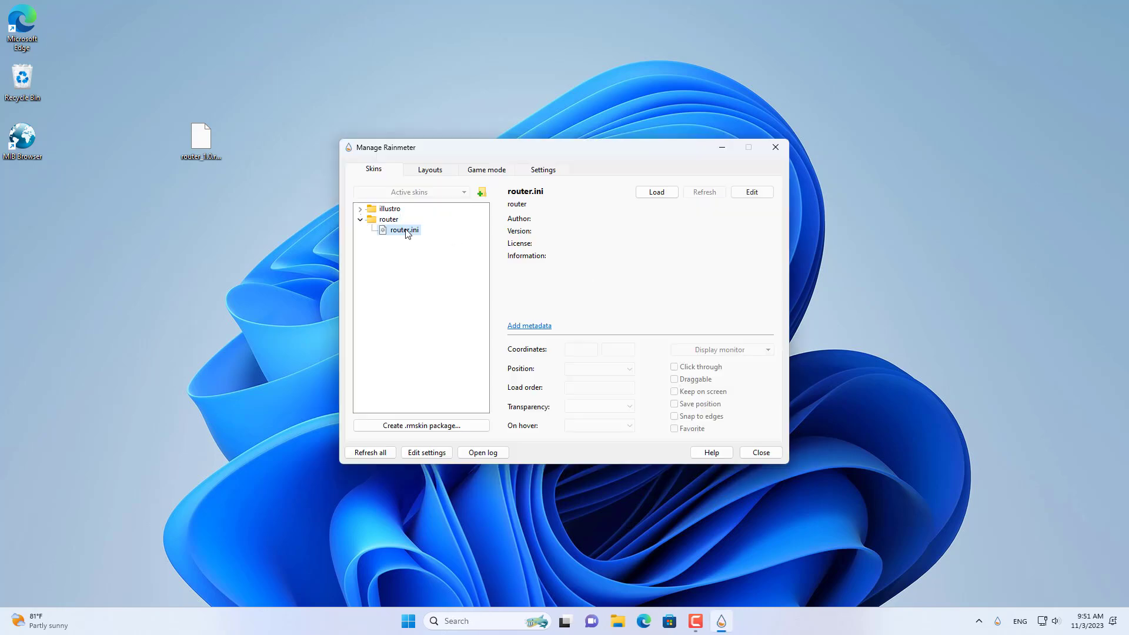
{"action": "left_click", "coordinate": [661, 194]}
{"action": "left_click", "coordinate": [775, 146]}
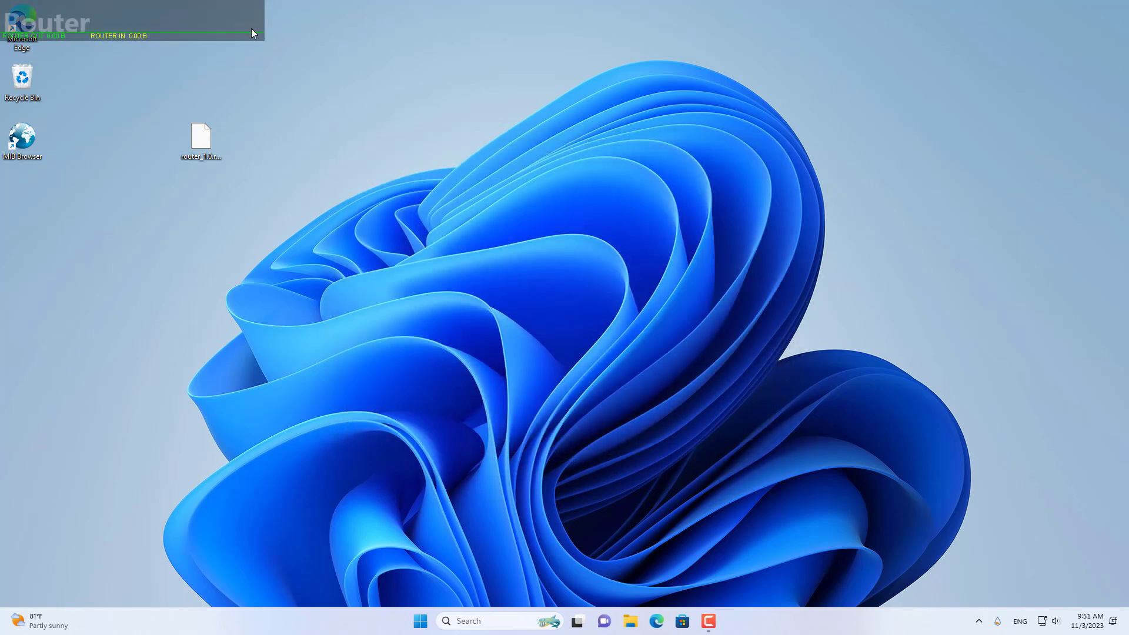
{"action": "mouse_move", "coordinate": [252, 29]}
{"action": "left_mouse_down"}
{"action": "mouse_move", "coordinate": [880, 103]}
{"action": "mouse_move", "coordinate": [875, 91]}
{"action": "left_mouse_up"}
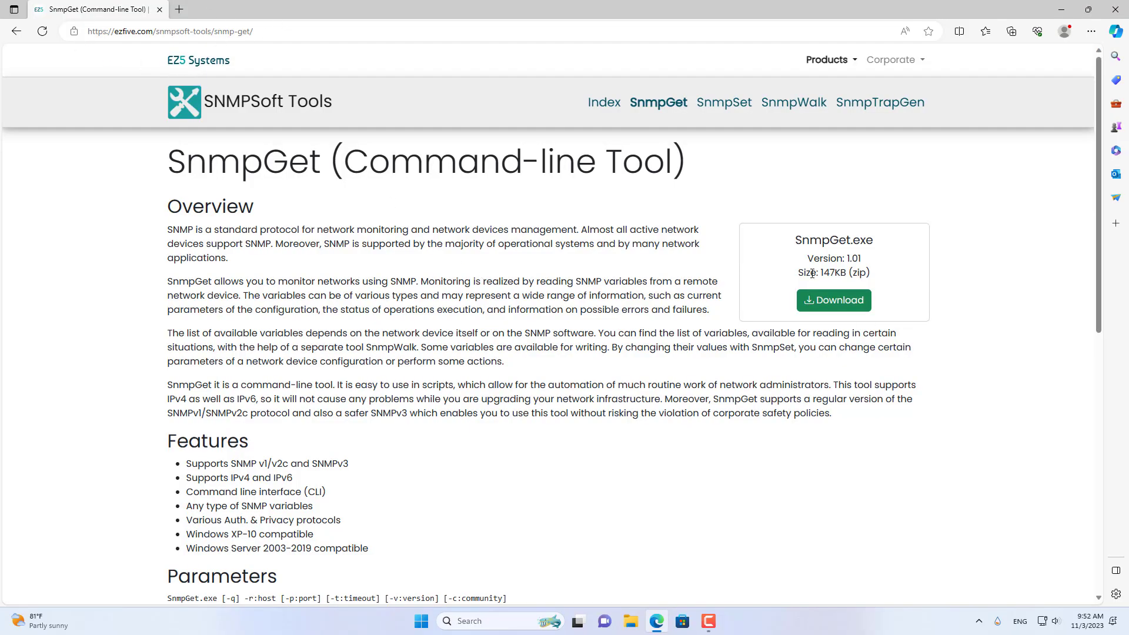
{"action": "left_click", "coordinate": [845, 308]}
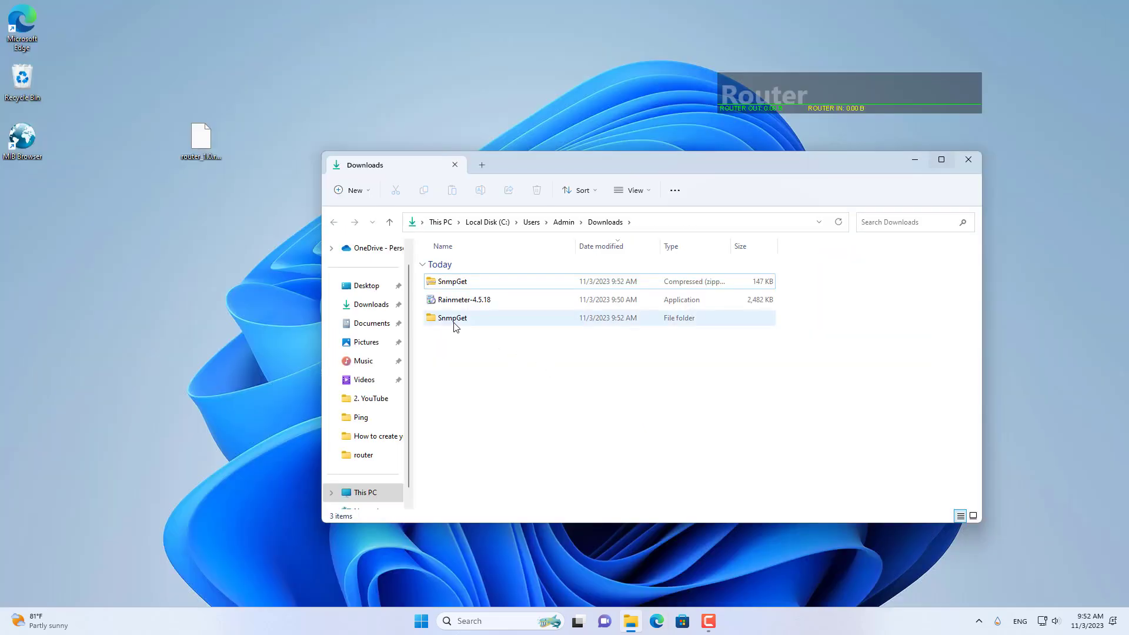
Paste a copy of the SnmpGet folder from Downloads into C:\ and close File Explorer
{"action": "double_click", "coordinate": [454, 320]}
{"action": "left_click", "coordinate": [607, 222]}
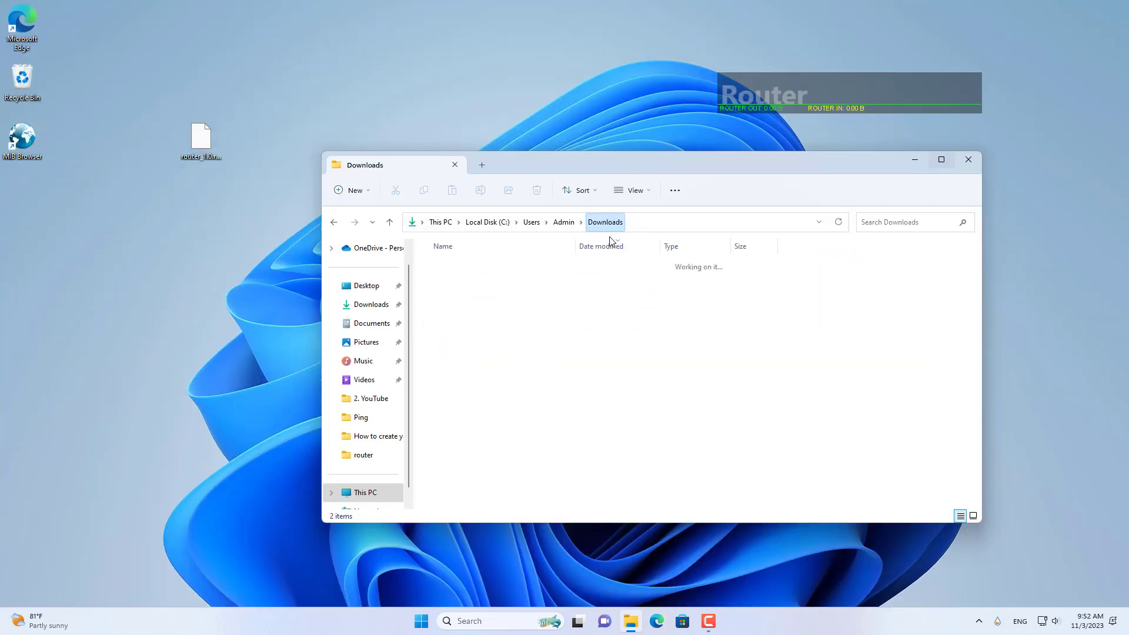
{"action": "right_click", "coordinate": [446, 326]}
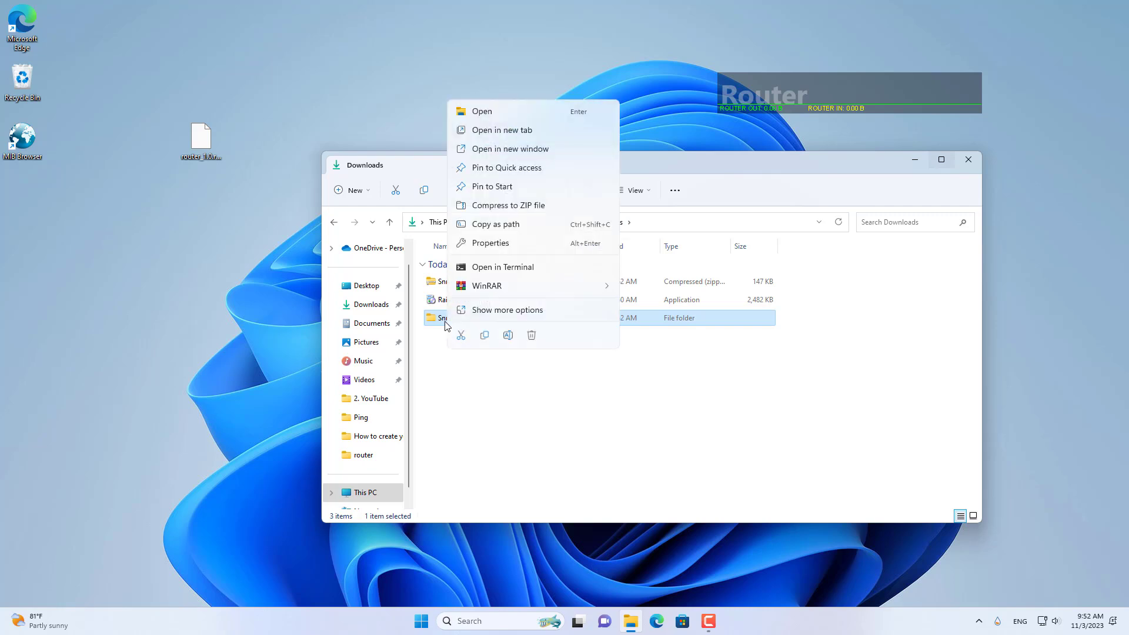
{"action": "left_click", "coordinate": [485, 336]}
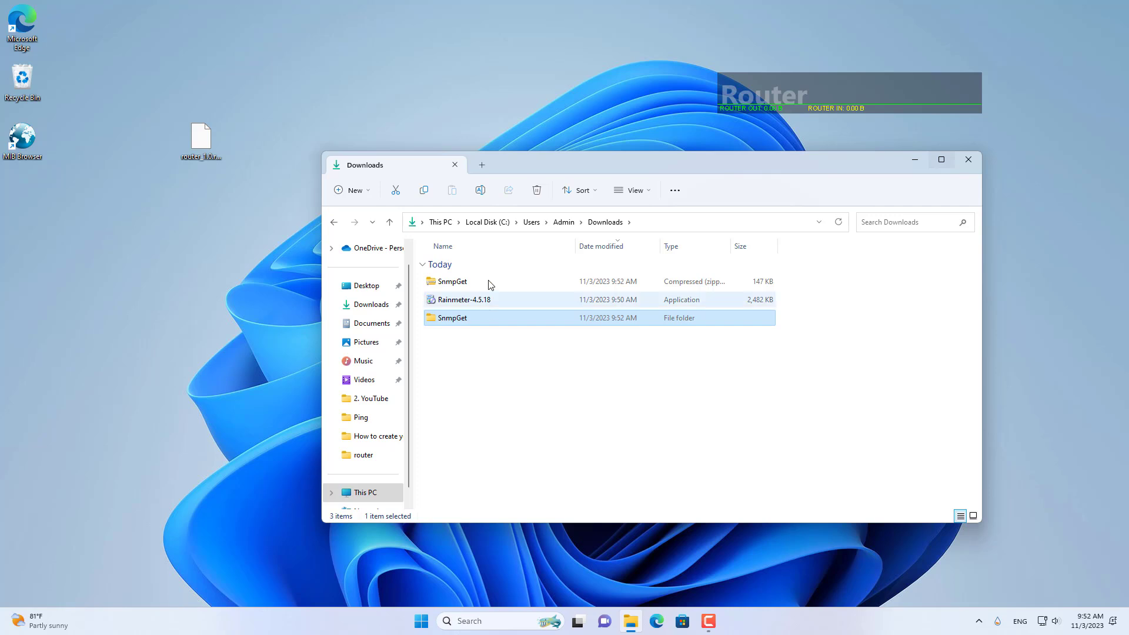
{"action": "left_click", "coordinate": [441, 222]}
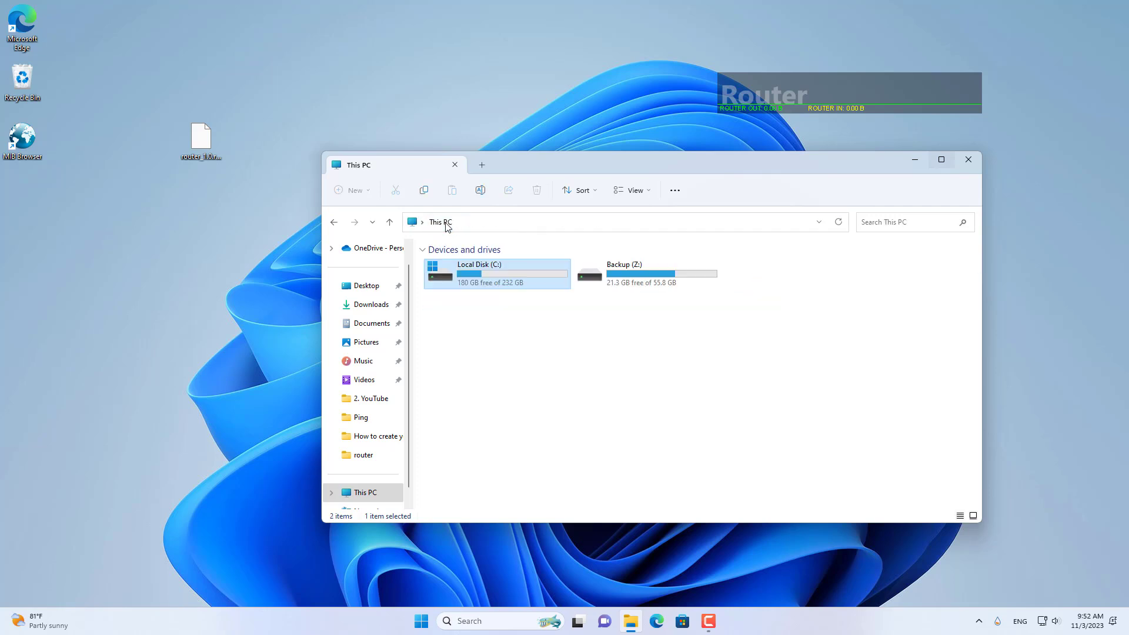
{"action": "double_click", "coordinate": [468, 284]}
{"action": "right_click", "coordinate": [508, 429]}
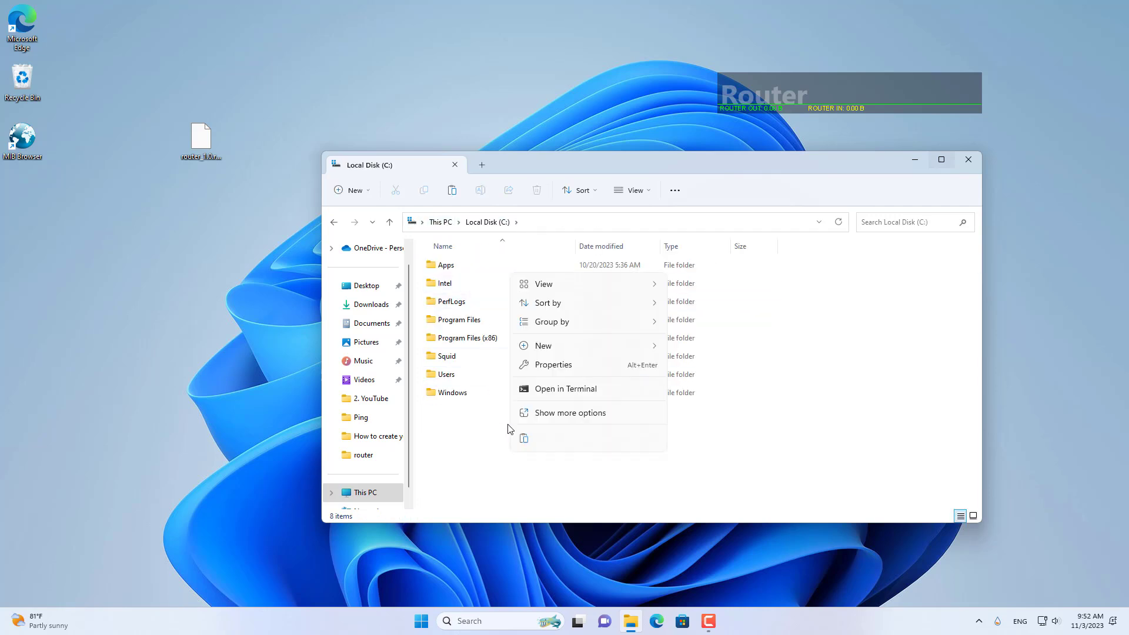
{"action": "left_click", "coordinate": [524, 438]}
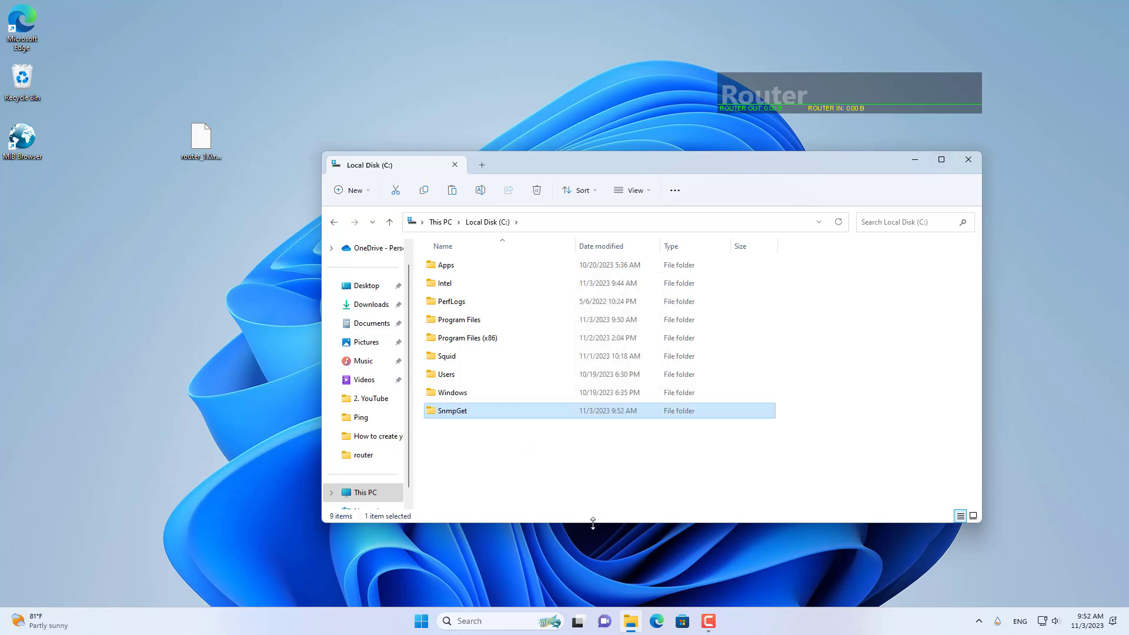
{"action": "left_click", "coordinate": [630, 621]}
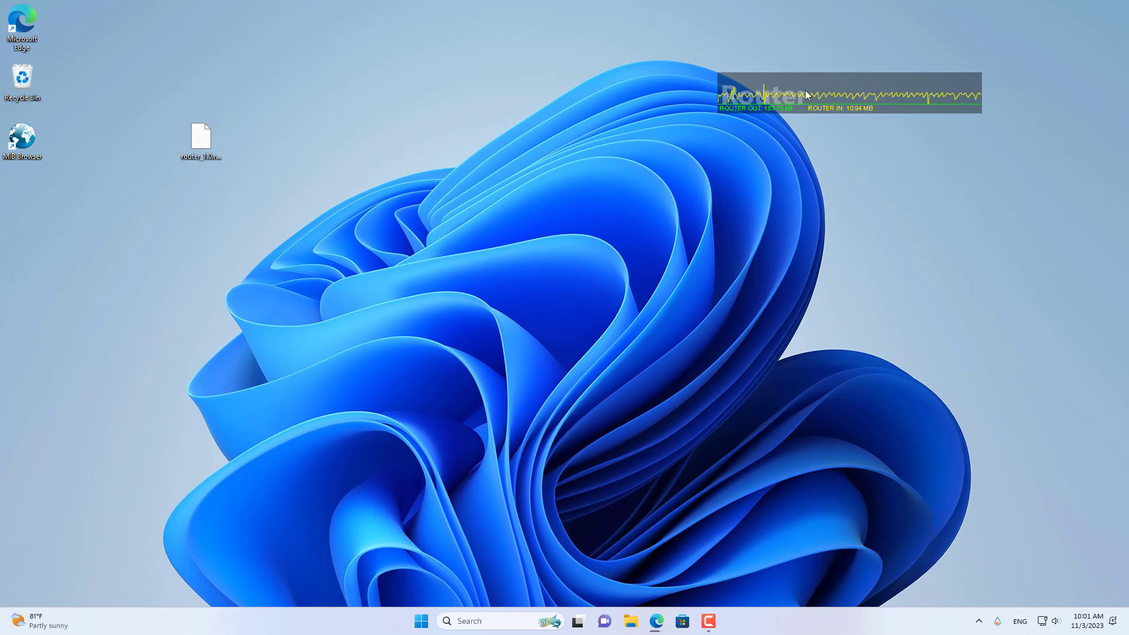
Open the context menu of the Router widget at the desktop's upper right
{"action": "right_click", "coordinate": [805, 93]}
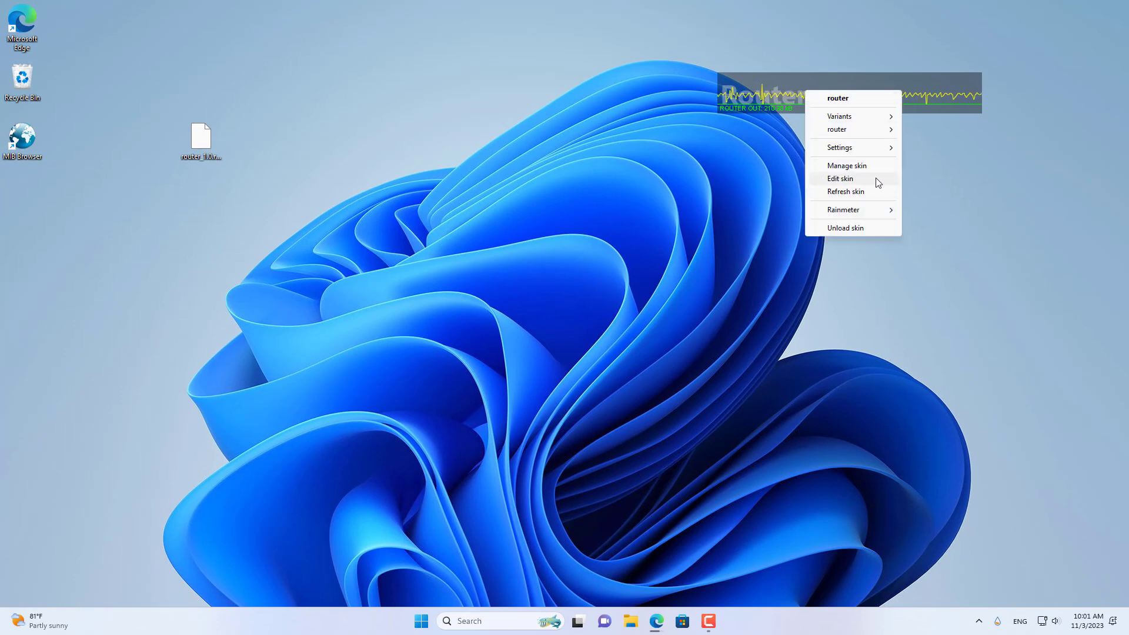
Open router.ini in Notepad and review the 192.168.1.1 address and both interface OIDs
{"action": "left_click", "coordinate": [841, 178]}
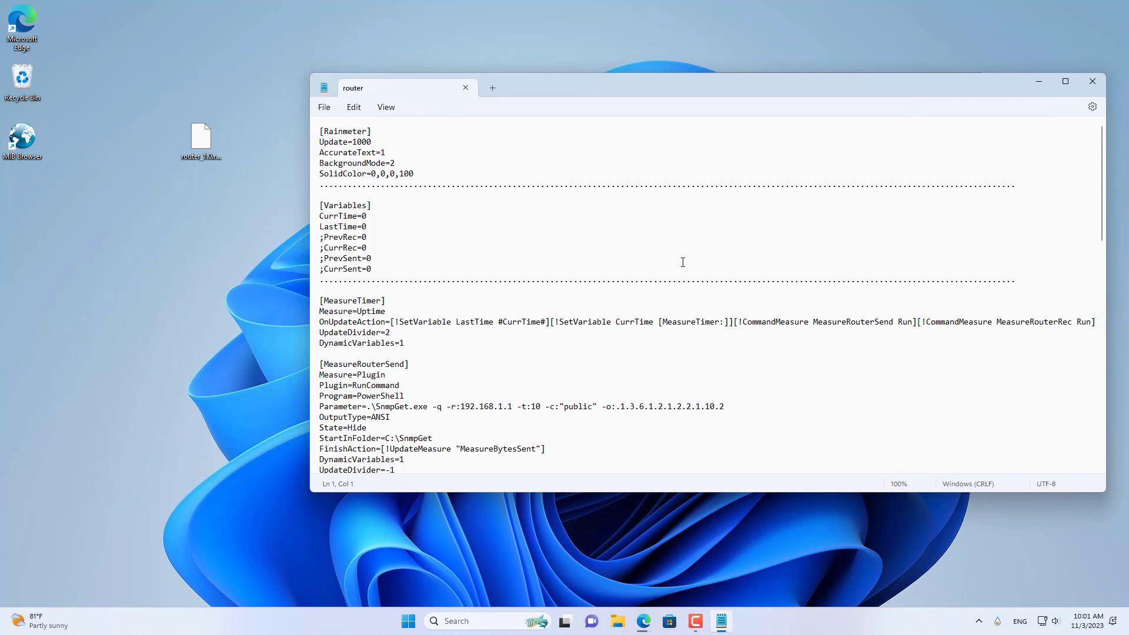
{"action": "scroll", "coordinate": [682, 262], "scroll_direction": "down", "scroll_amount": 1}
{"action": "scroll", "coordinate": [539, 294], "scroll_direction": "down", "scroll_amount": 3}
{"action": "left_click_drag", "start_coordinate": [513, 293], "coordinate": [463, 293]}
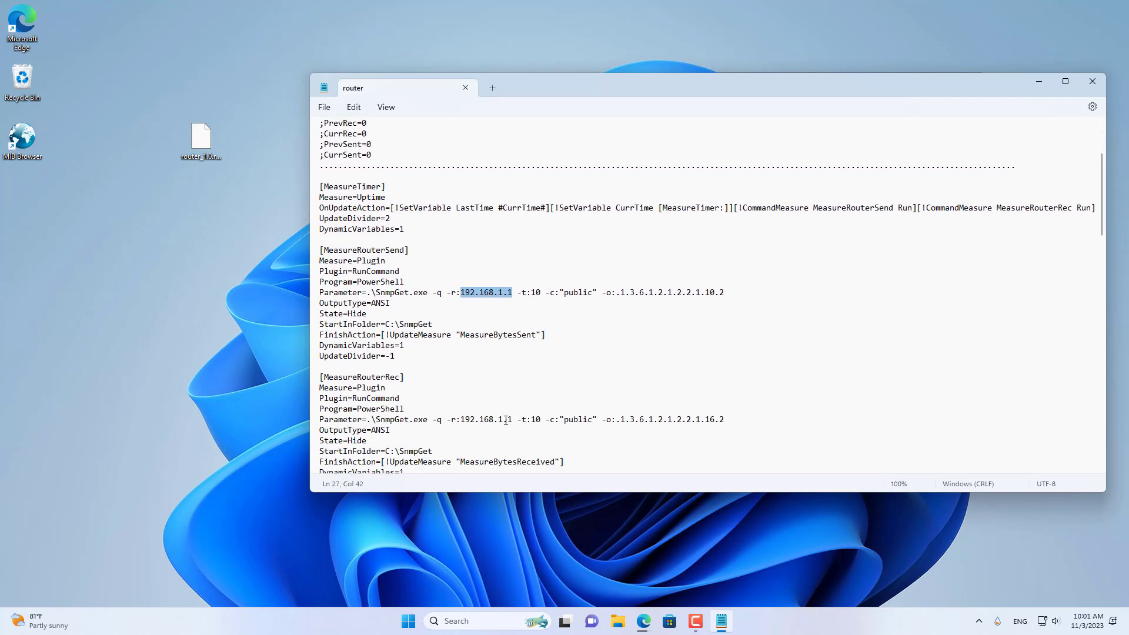
{"action": "left_click_drag", "start_coordinate": [512, 420], "coordinate": [457, 419]}
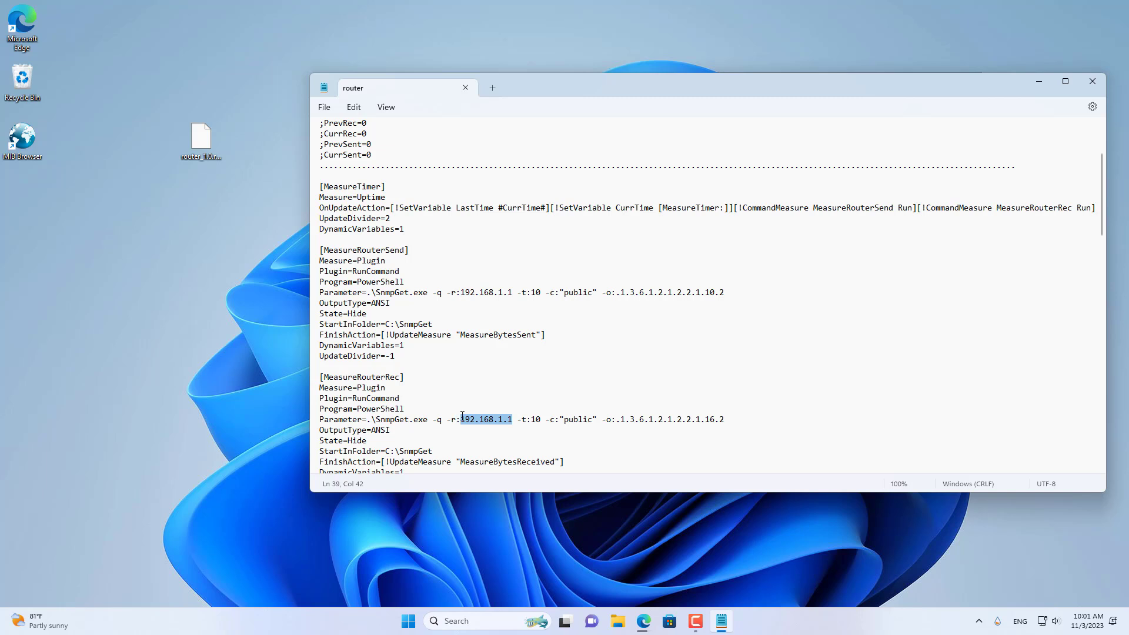
{"action": "left_click_drag", "start_coordinate": [620, 292], "coordinate": [720, 293]}
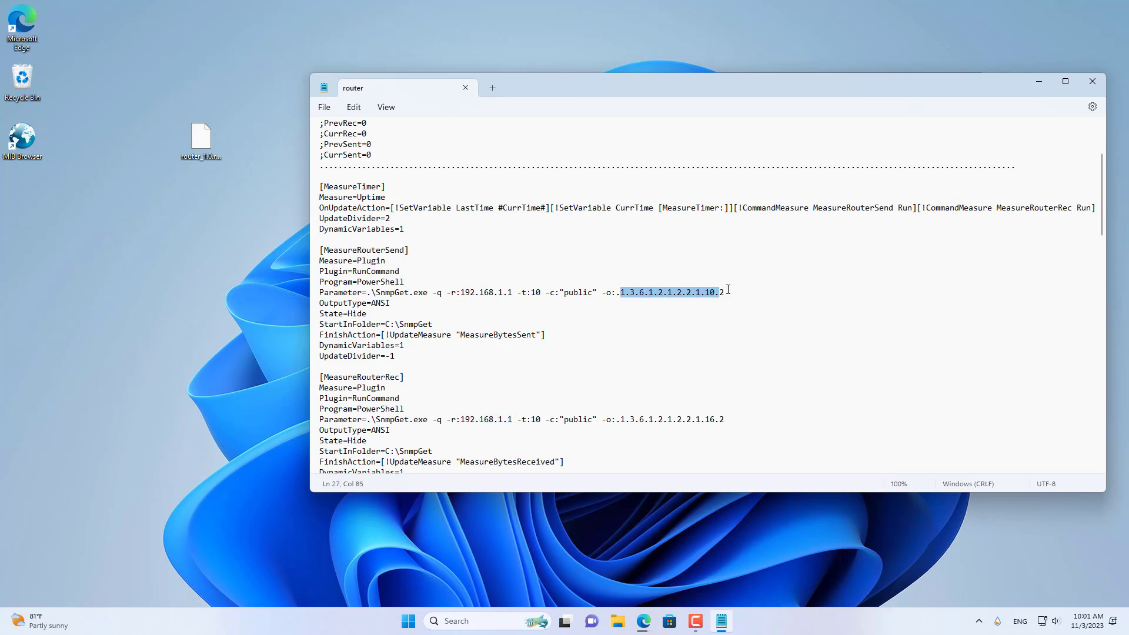
{"action": "left_click_drag", "start_coordinate": [620, 419], "coordinate": [724, 419]}
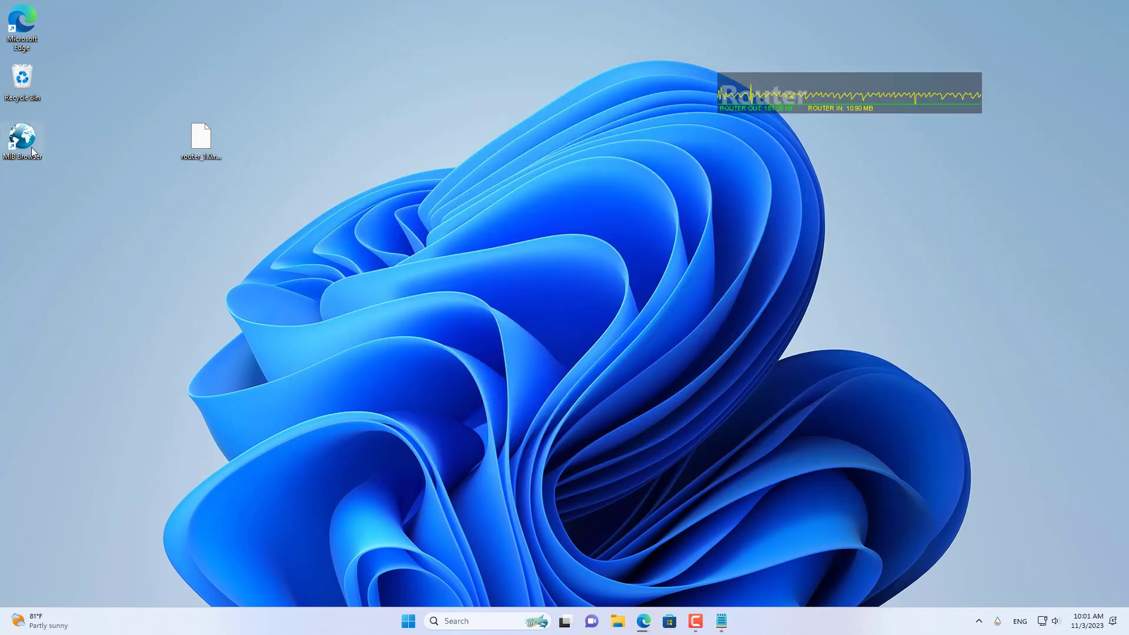
Launch MIB Browser maximized and query ifInOctets under mib-2 > interfaces > ifTable
{"action": "double_click", "coordinate": [31, 147]}
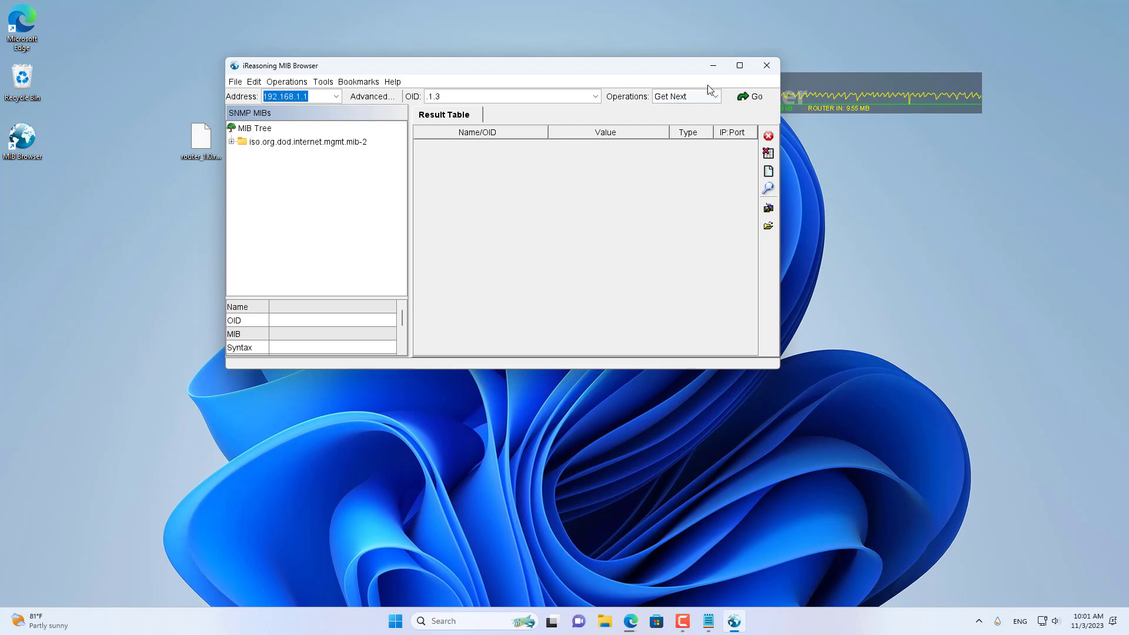
{"action": "left_click", "coordinate": [740, 67]}
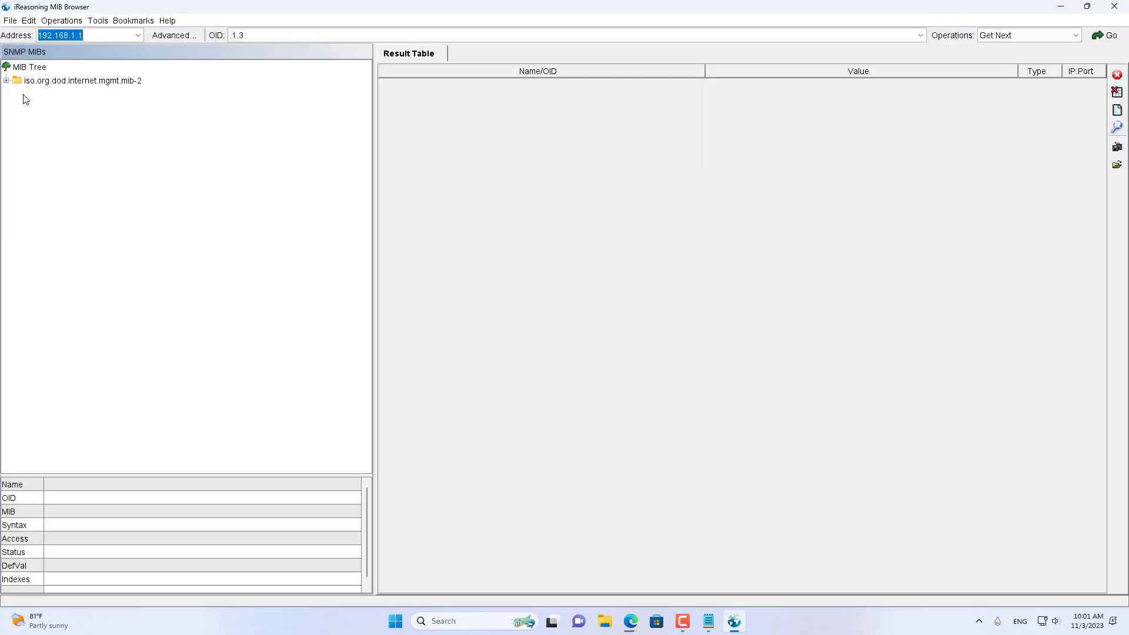
{"action": "left_click", "coordinate": [6, 81]}
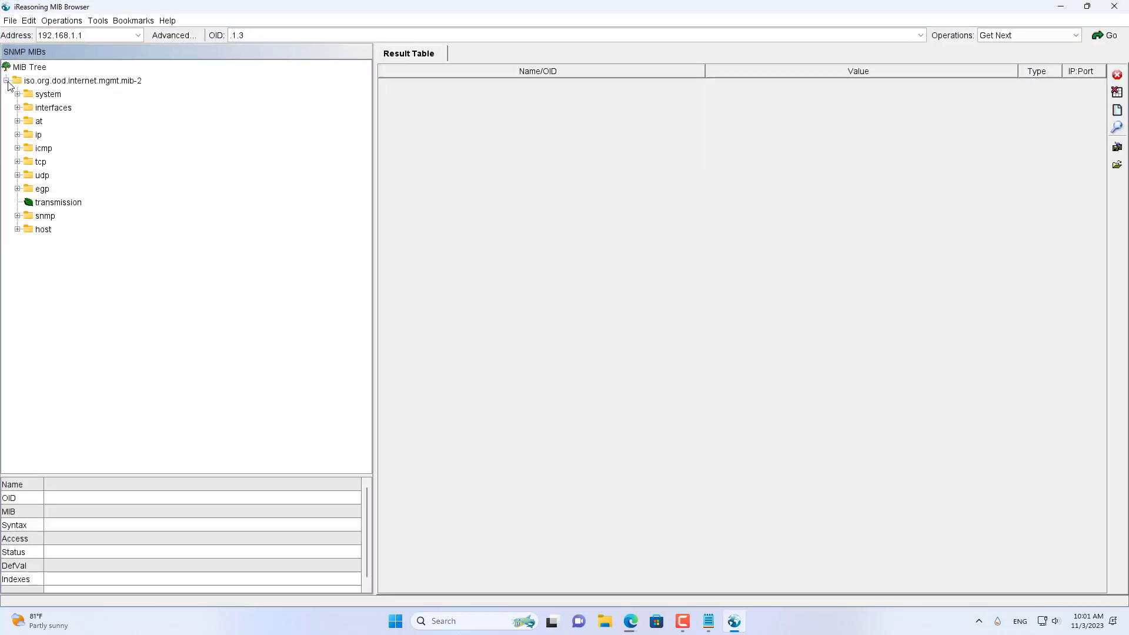
{"action": "left_click", "coordinate": [17, 107]}
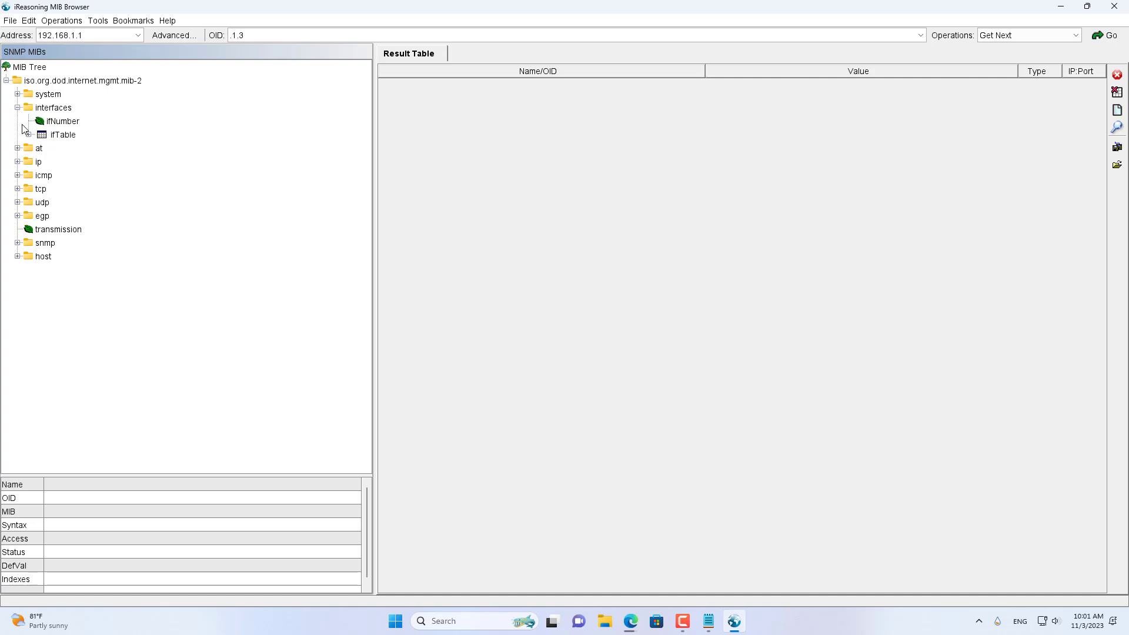
{"action": "left_click", "coordinate": [28, 135]}
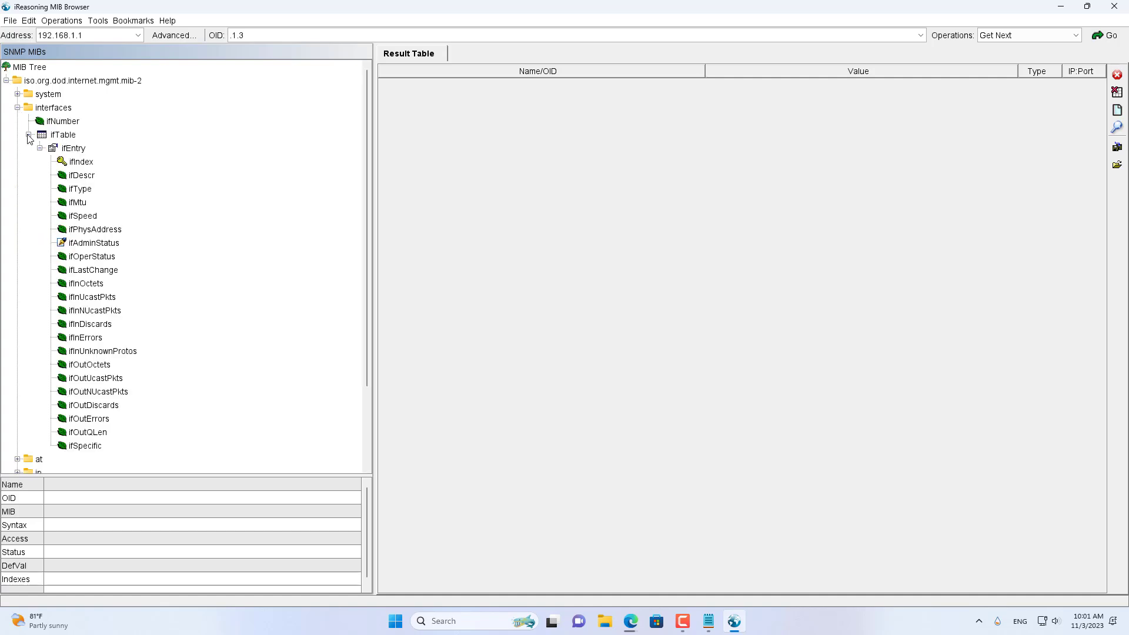
{"action": "double_click", "coordinate": [96, 285]}
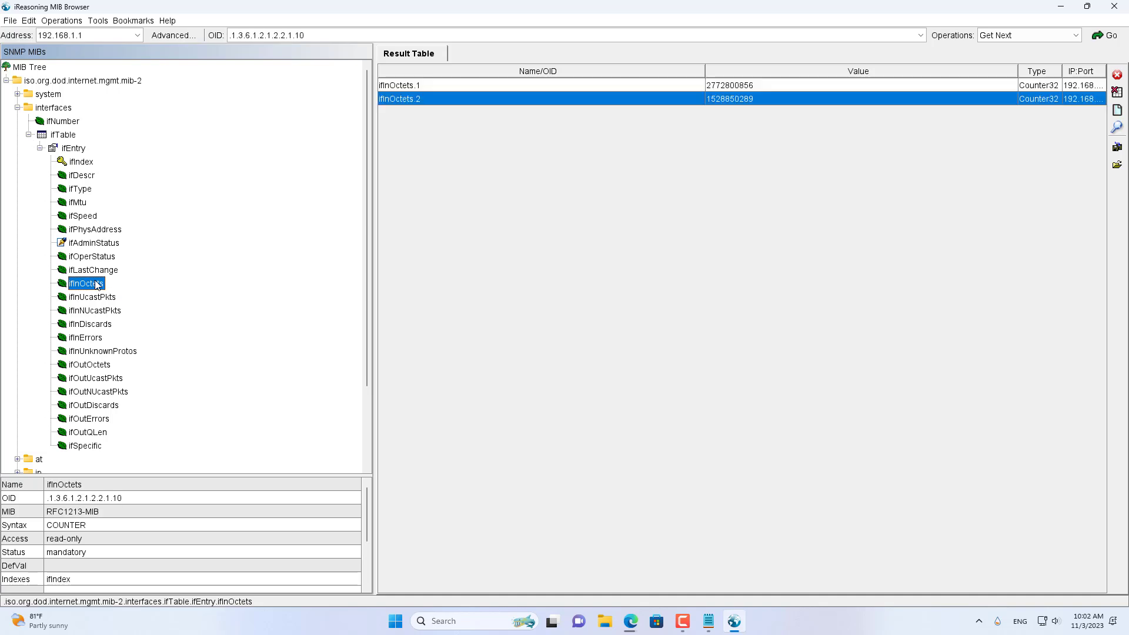
Inspect the ifInOctets.1 OID, then select the send OID's trailing index .2 in Notepad
{"action": "left_click", "coordinate": [448, 85]}
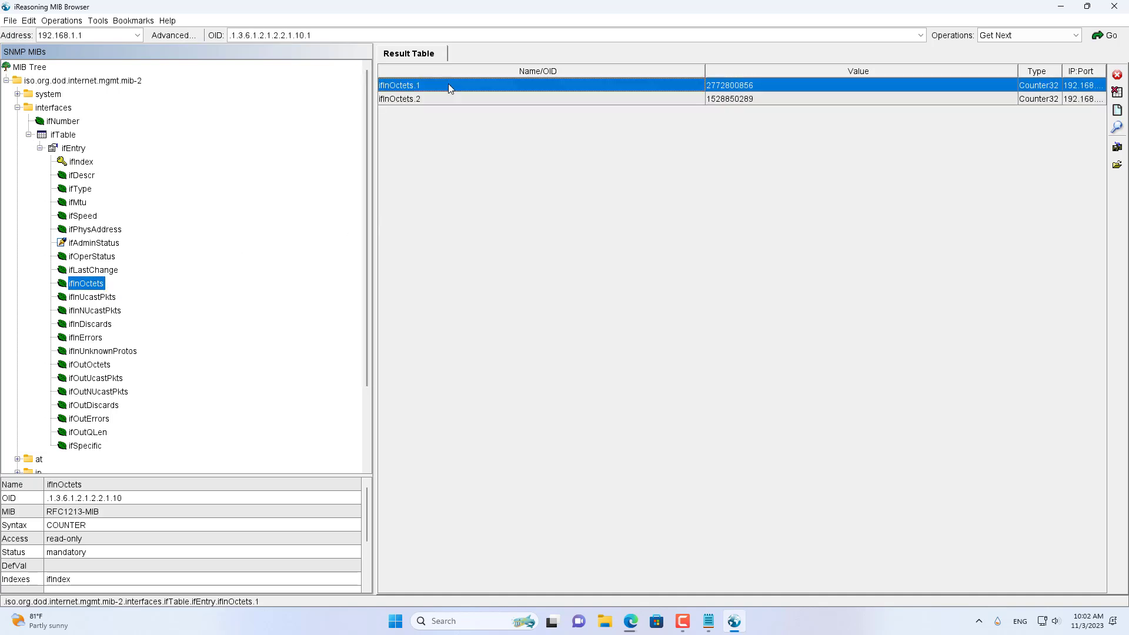
{"action": "double_click", "coordinate": [334, 35]}
{"action": "left_click", "coordinate": [333, 35]}
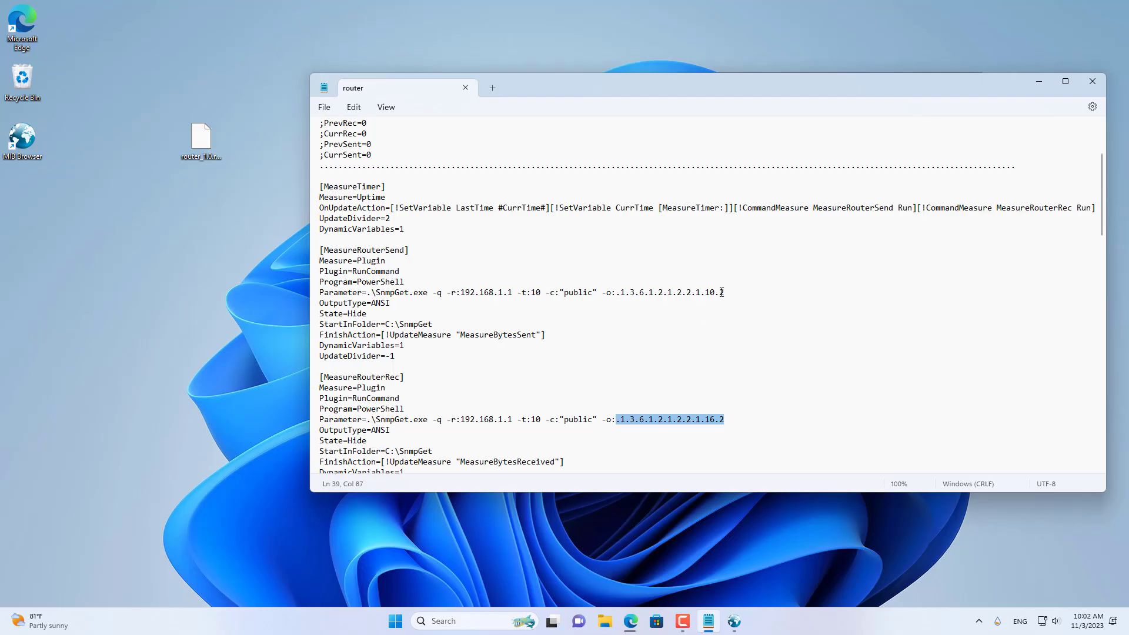
{"action": "left_click_drag", "start_coordinate": [722, 293], "coordinate": [734, 292]}
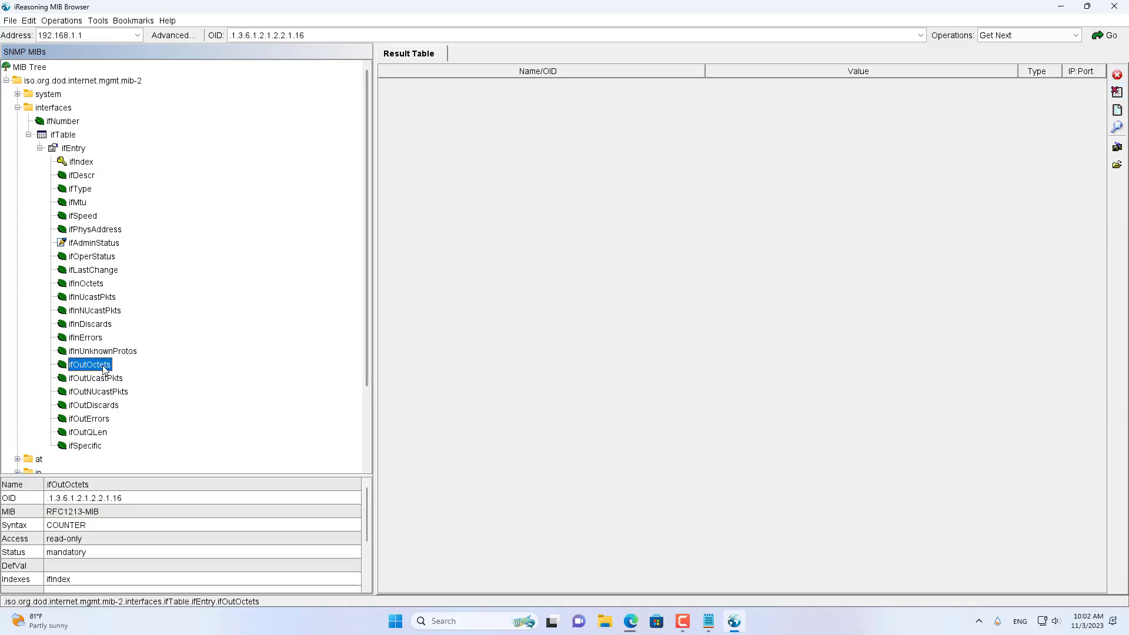
Change the send and receive OIDs' trailing interface index from .2 to .1
{"action": "key", "text": "Return"}
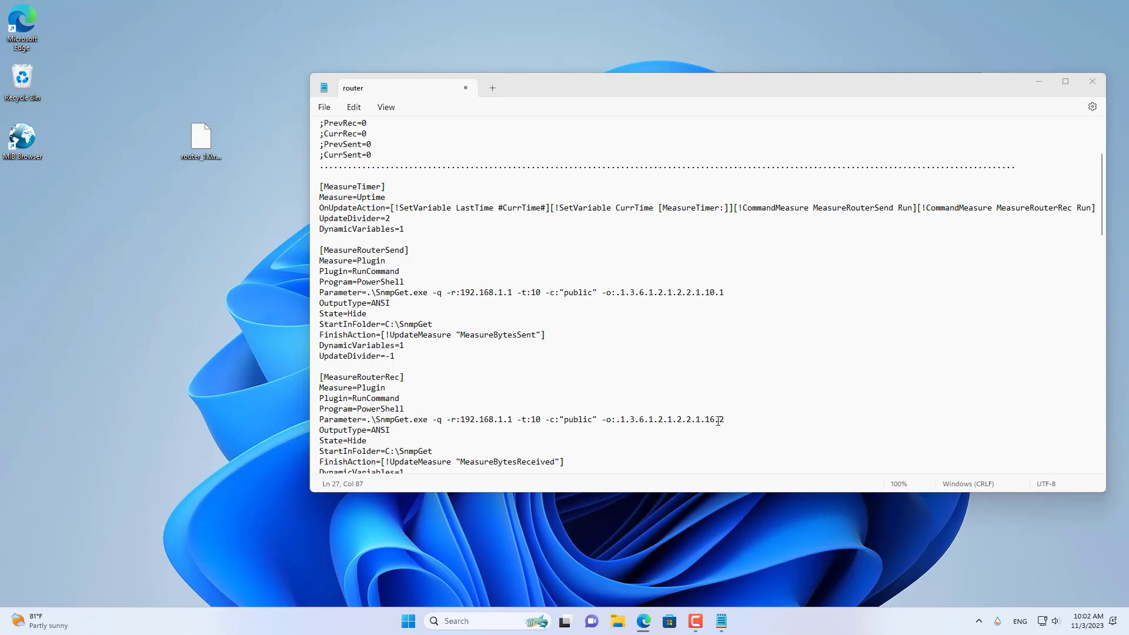
{"action": "left_click_drag", "start_coordinate": [719, 421], "coordinate": [730, 419]}
{"action": "left_click", "coordinate": [744, 416]}
{"action": "type", "text": "1"}
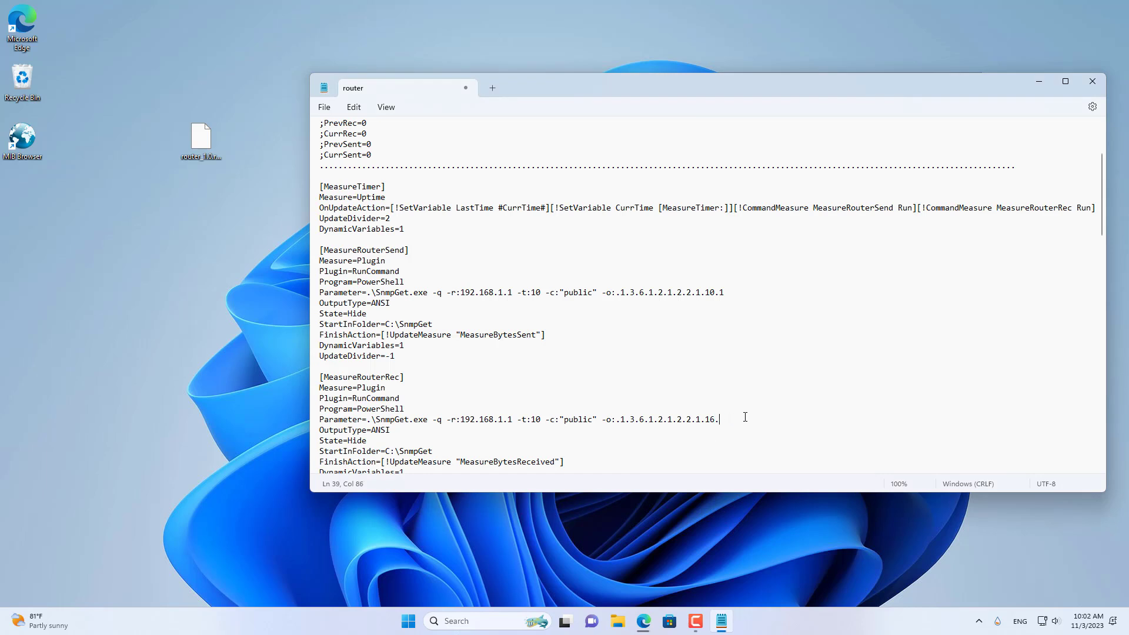
Save router.ini, close Notepad, and refresh the Router skin
{"action": "left_click", "coordinate": [324, 107]}
{"action": "left_click", "coordinate": [344, 187]}
{"action": "key", "text": "alt+F4"}
{"action": "right_click", "coordinate": [821, 93]}
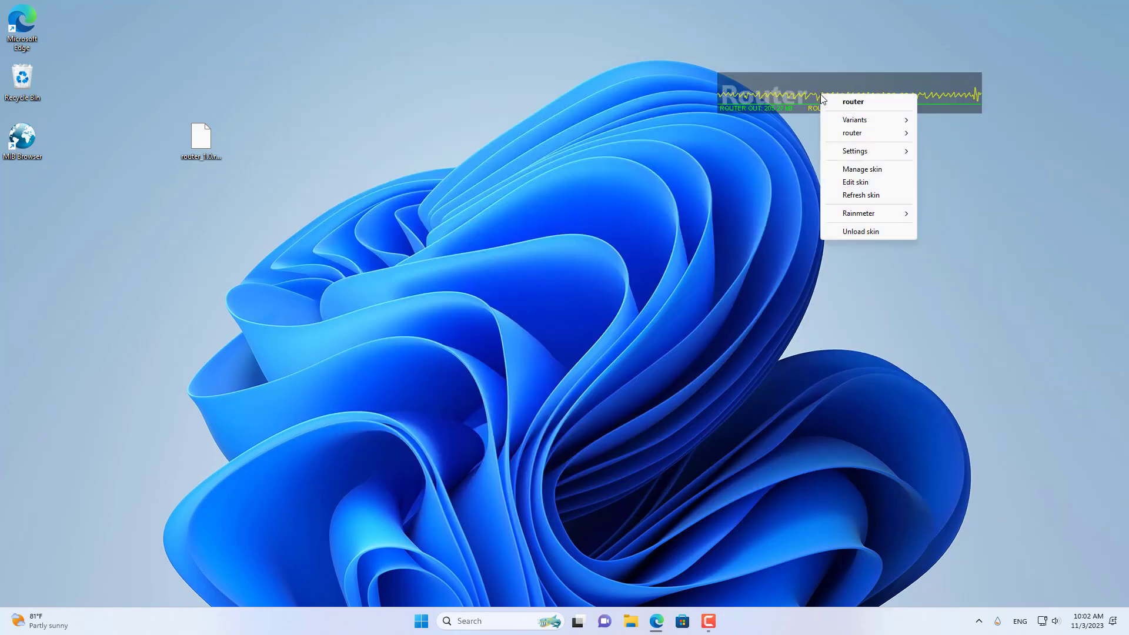
{"action": "left_click", "coordinate": [861, 194]}
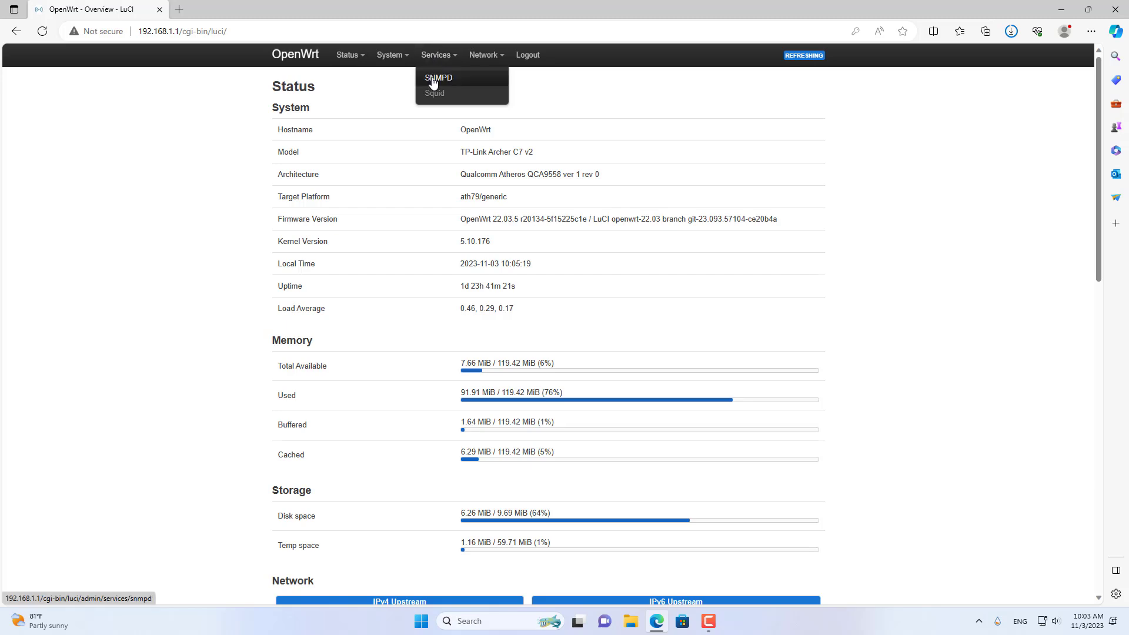
Open Services > SNMPD and inspect the PUBLIC_V2C group's v2c version setting
{"action": "left_click", "coordinate": [450, 82]}
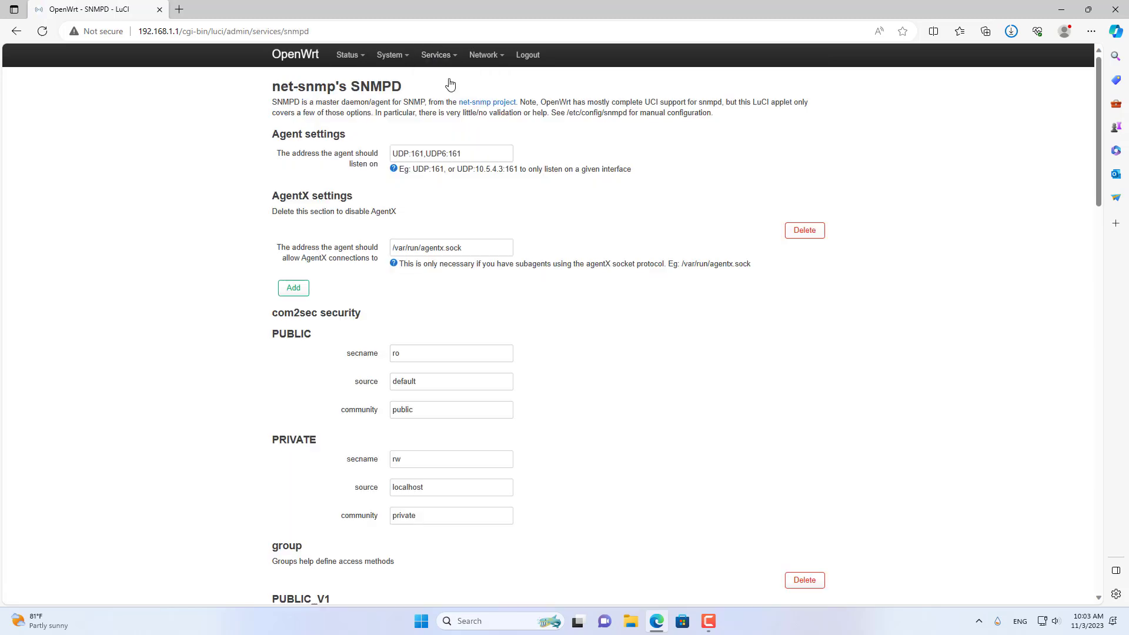
{"action": "scroll", "coordinate": [534, 288], "scroll_direction": "down", "scroll_amount": 3}
{"action": "scroll", "coordinate": [538, 282], "scroll_direction": "down", "scroll_amount": 1}
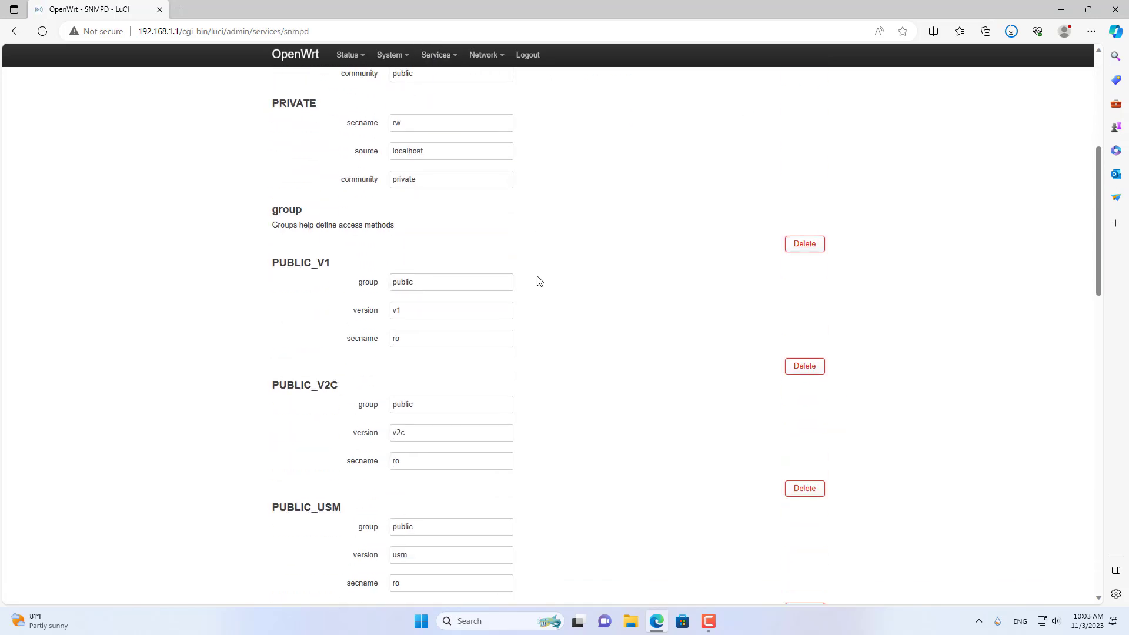
{"action": "scroll", "coordinate": [540, 280], "scroll_direction": "down", "scroll_amount": 1}
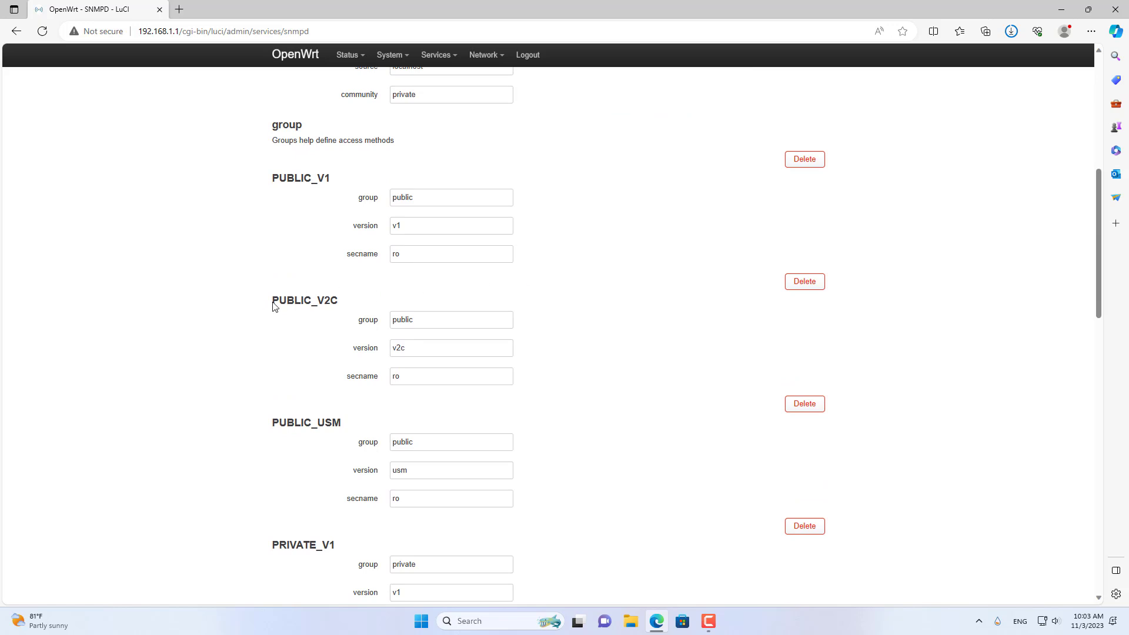
{"action": "left_click_drag", "start_coordinate": [274, 306], "coordinate": [360, 306]}
{"action": "left_click", "coordinate": [437, 321]}
{"action": "mouse_move", "coordinate": [444, 320]}
{"action": "left_mouse_down"}
{"action": "mouse_move", "coordinate": [361, 324]}
{"action": "mouse_move", "coordinate": [380, 347]}
{"action": "left_mouse_up"}
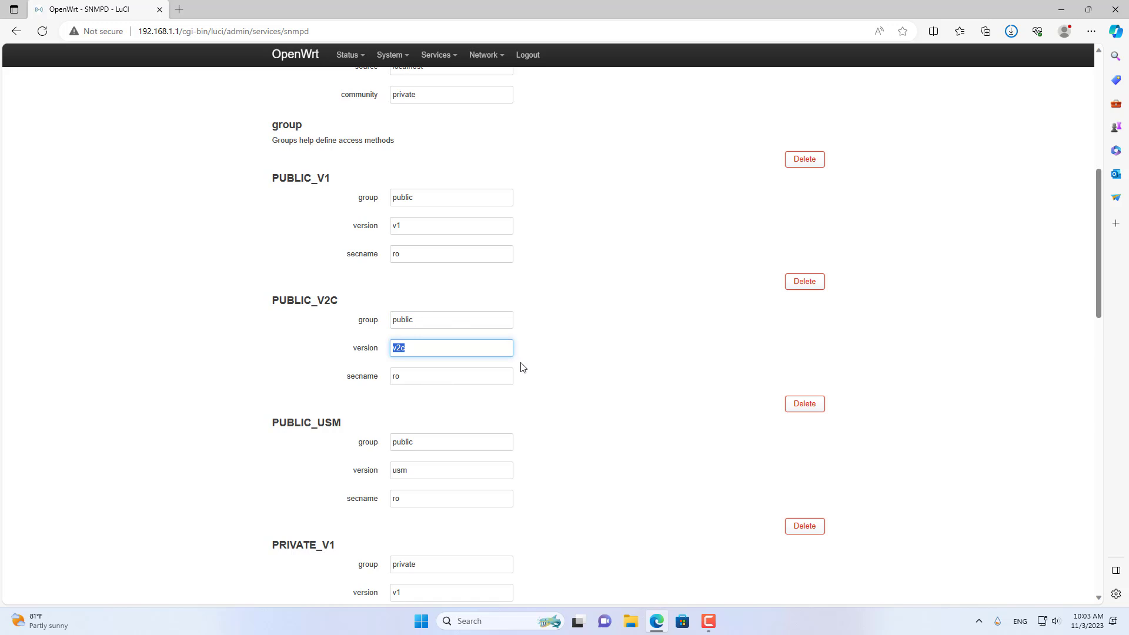